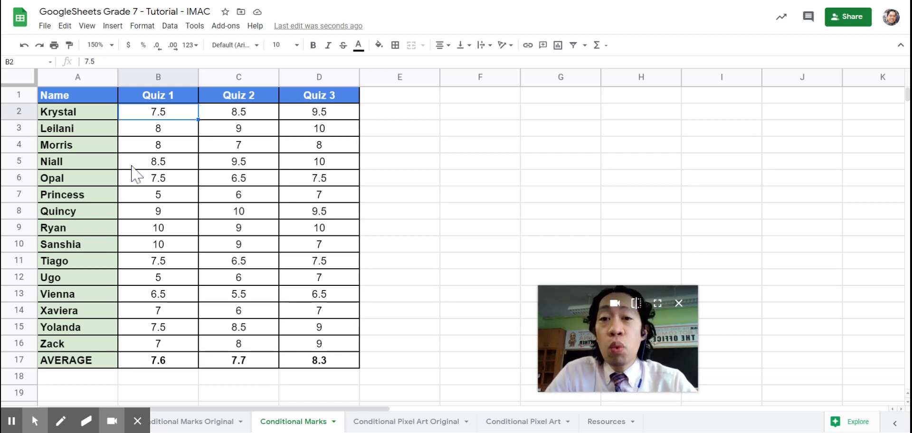
# Step: Add a conditional format rule to B2:D16 that fills cells greater than or equal to 8 with bright green
pyautogui.moveTo(166, 116); pyautogui.dragTo(340, 349)
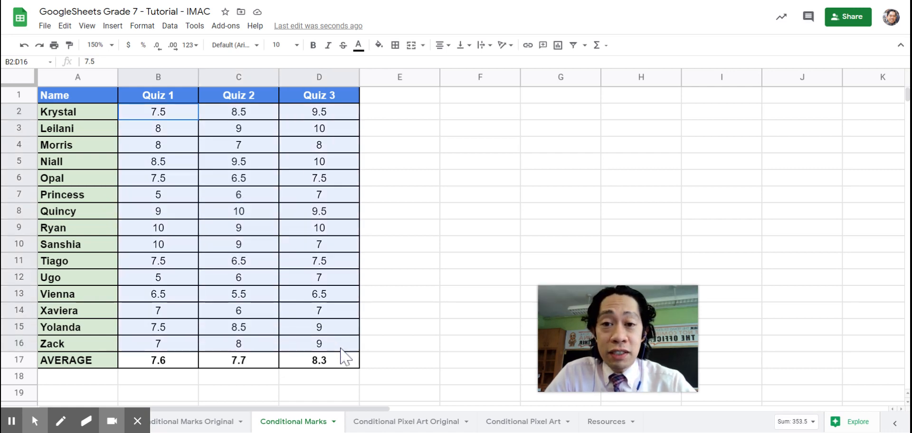
pyautogui.click(142, 26)
pyautogui.click(198, 280)
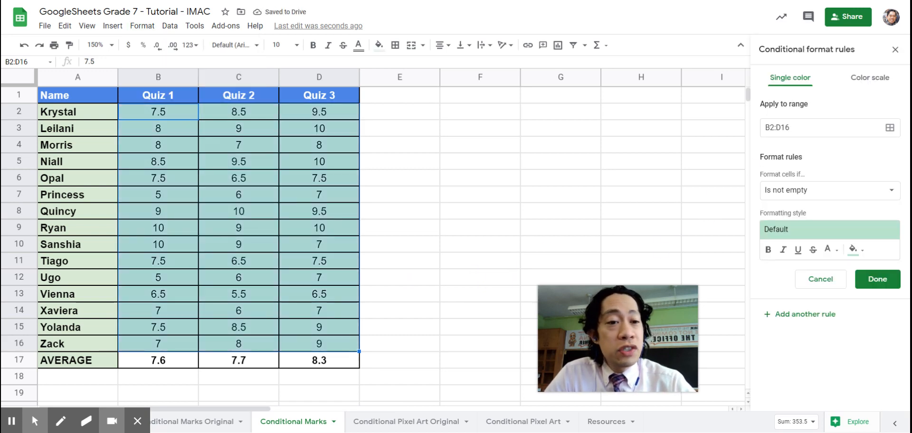
pyautogui.click(808, 195)
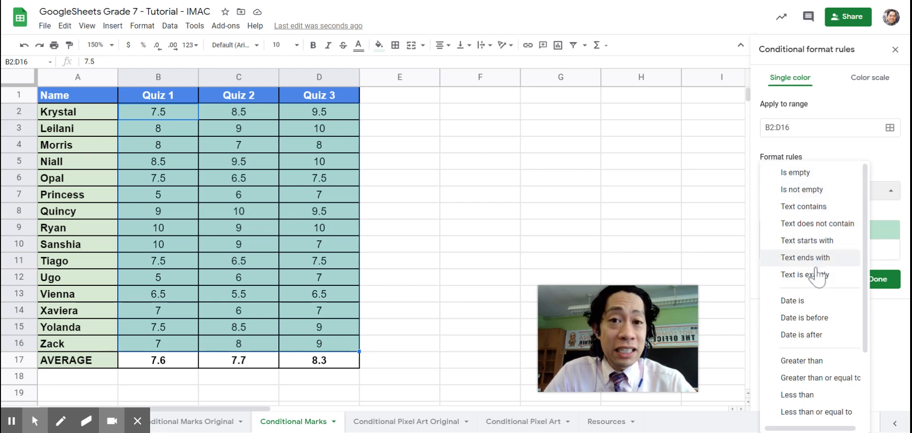
pyautogui.scroll(-2, 818, 216)
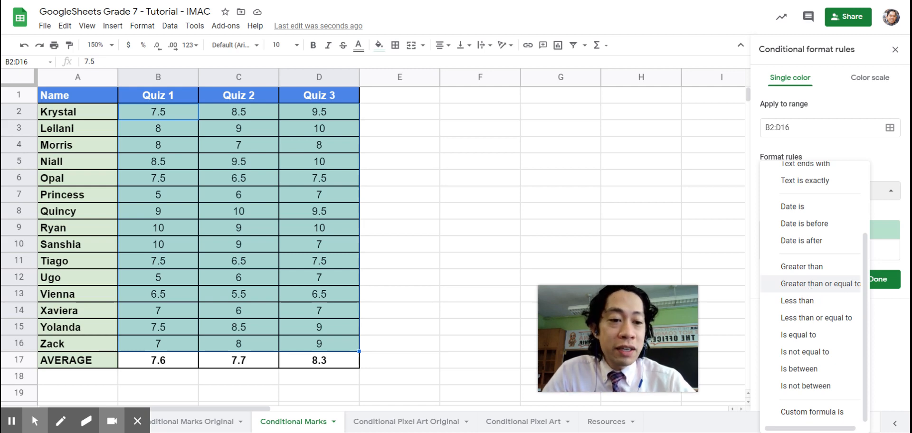
pyautogui.click(811, 287)
pyautogui.click(810, 215)
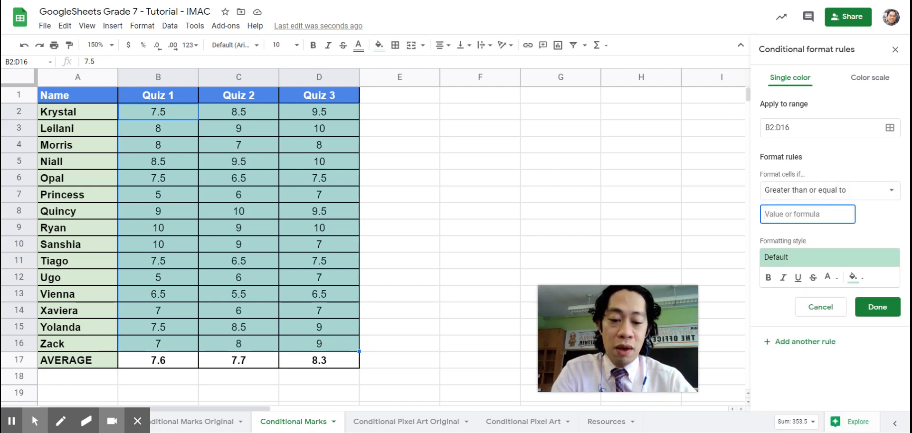
pyautogui.write('8')
pyautogui.click(854, 278)
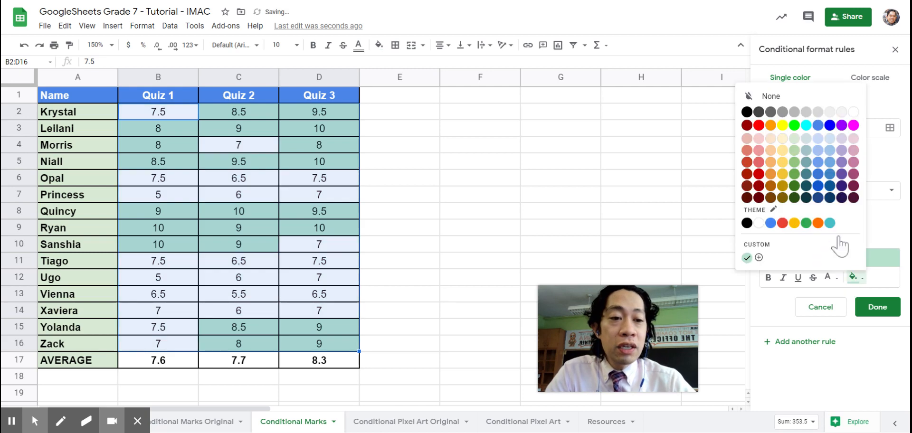
pyautogui.click(798, 131)
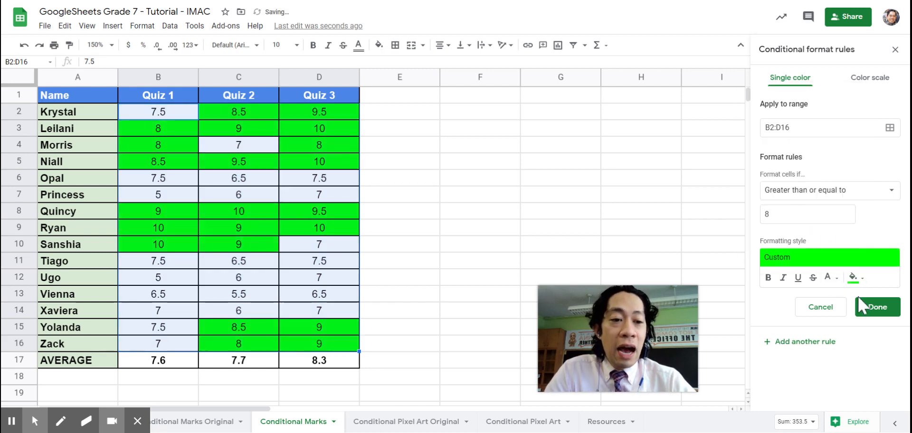
pyautogui.click(871, 306)
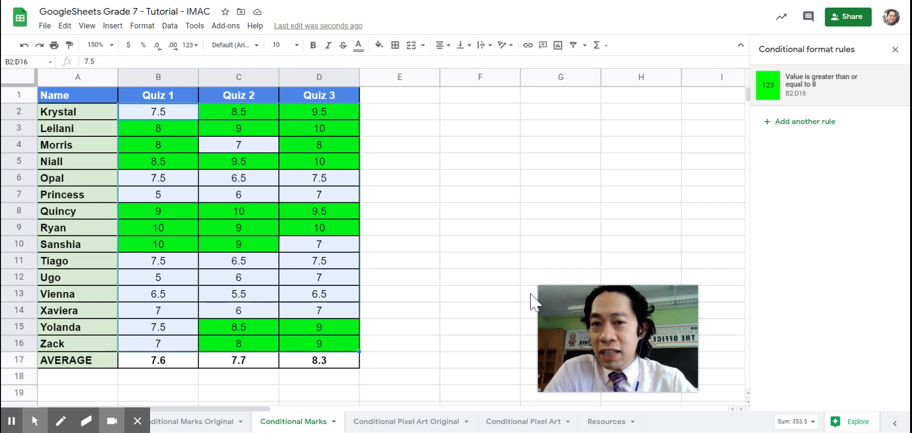
# Step: Add a second rule for B2:D16 that fills values between 6.5 and 7.5 with yellow
pyautogui.click(803, 128)
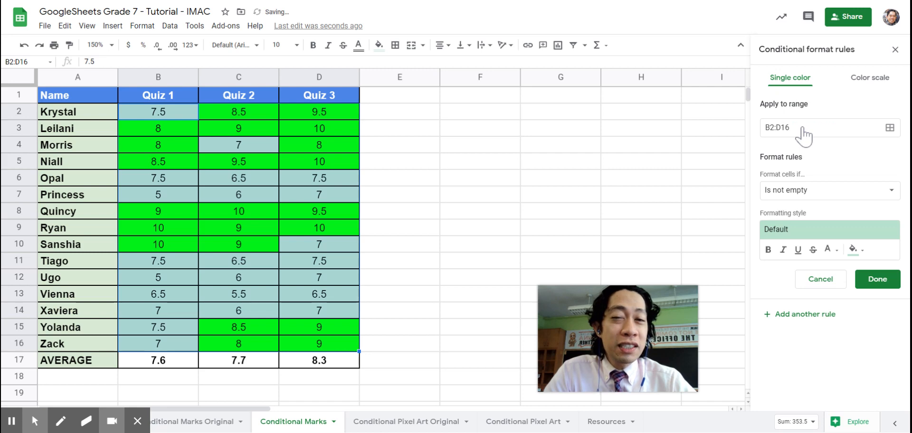
pyautogui.click(823, 192)
pyautogui.scroll(-2, 810, 309)
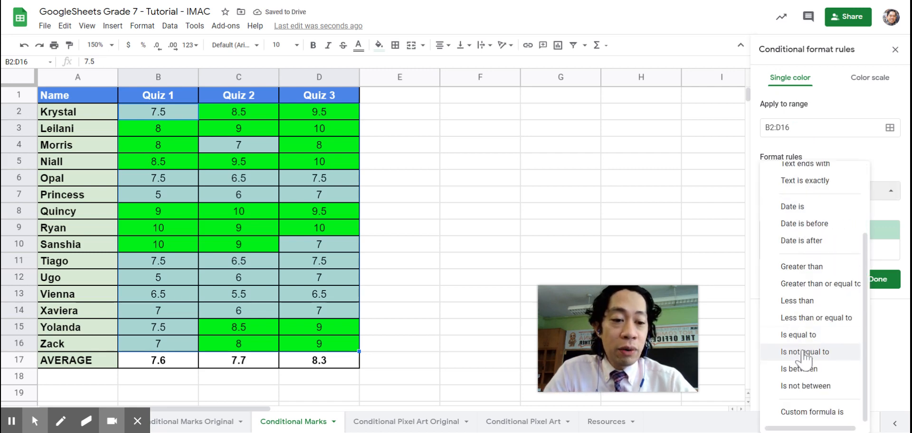
pyautogui.click(811, 376)
pyautogui.click(807, 215)
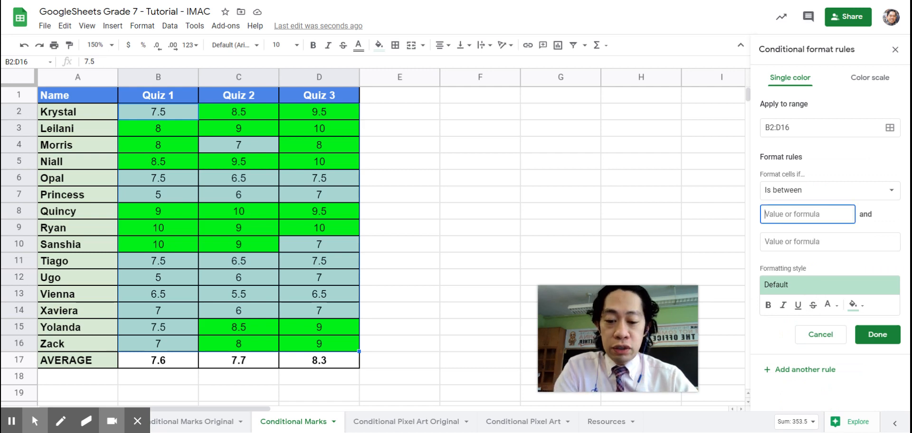
pyautogui.write('6.5')
pyautogui.click(830, 242)
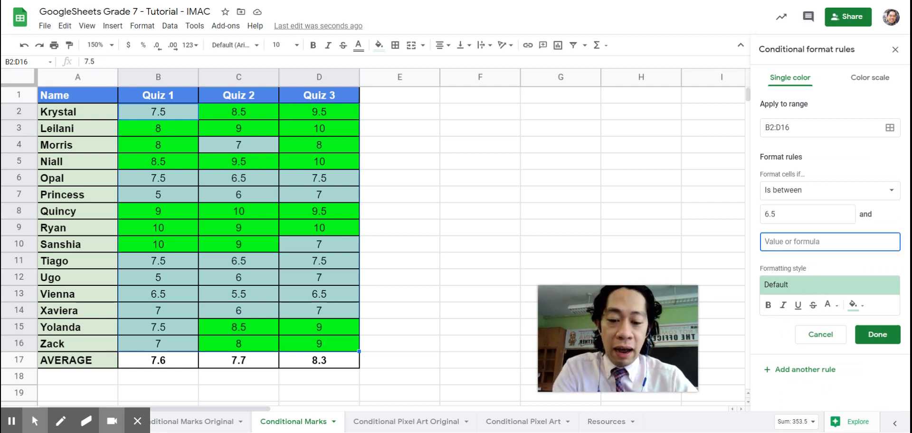
pyautogui.write('7.5')
pyautogui.click(854, 305)
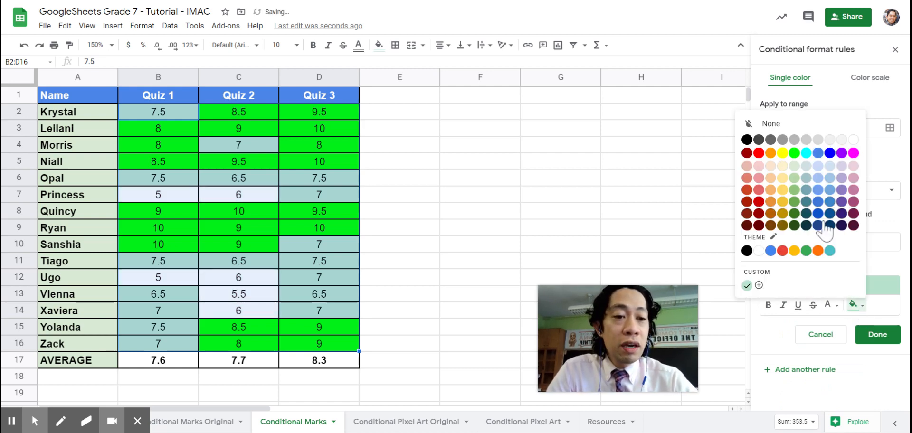
pyautogui.click(783, 153)
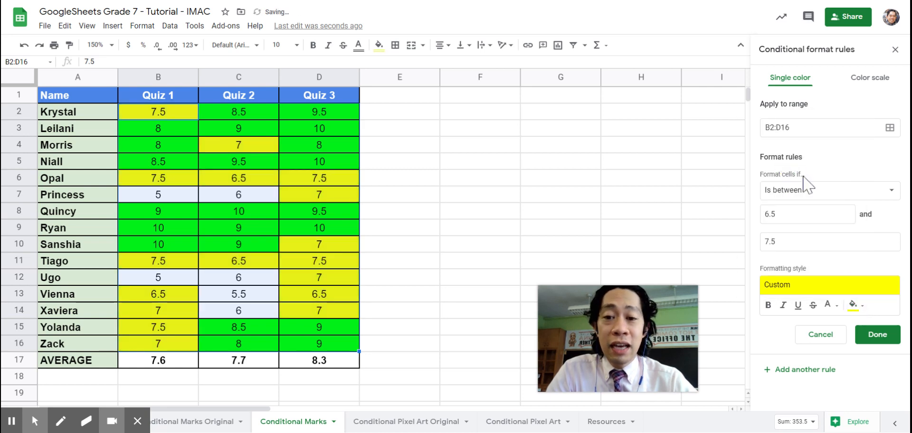
pyautogui.click(886, 334)
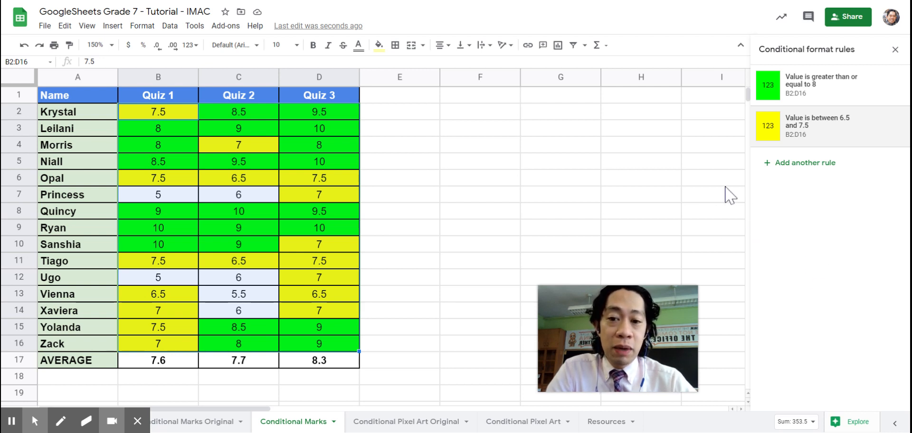
# Step: Add a third rule for B2:D16 that fills values less than or equal to 6 with orange
pyautogui.click(808, 162)
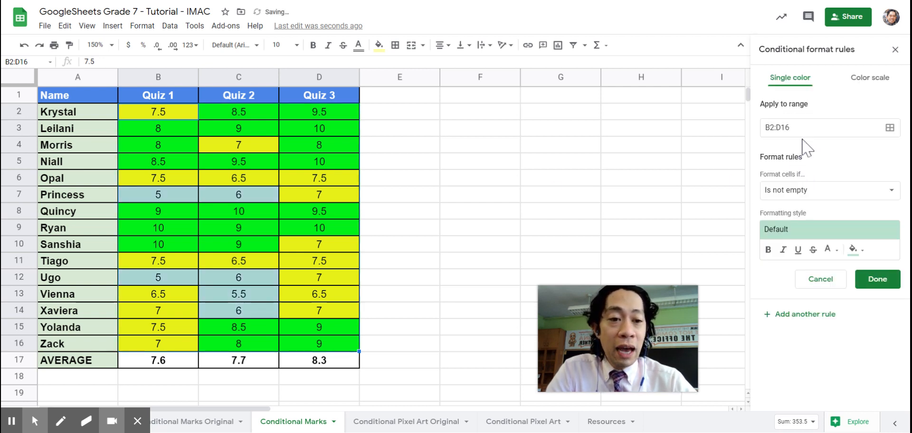
pyautogui.click(823, 192)
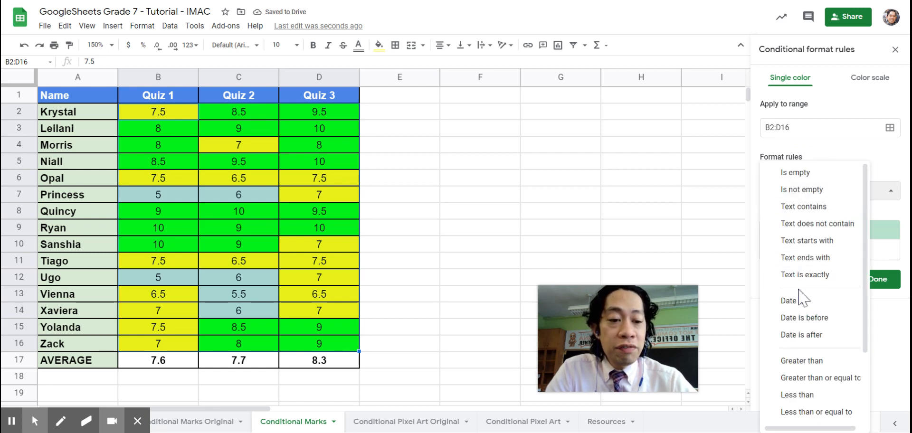
pyautogui.scroll(-3, 802, 303)
pyautogui.click(808, 317)
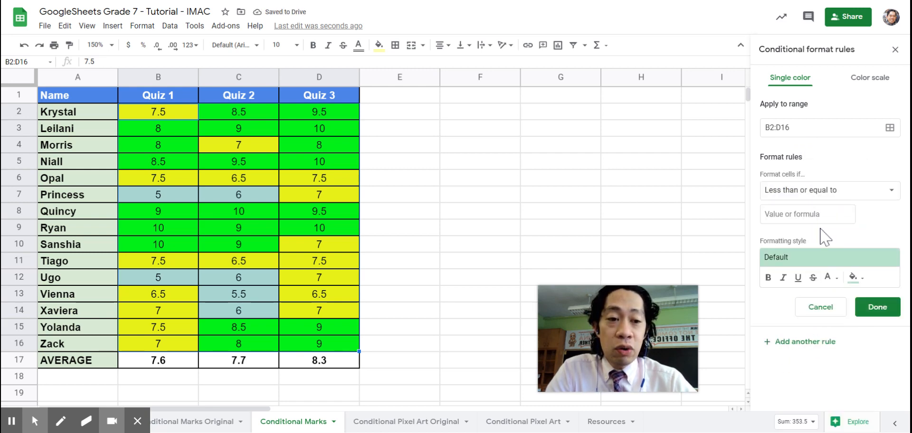
pyautogui.click(807, 213)
pyautogui.write('5')
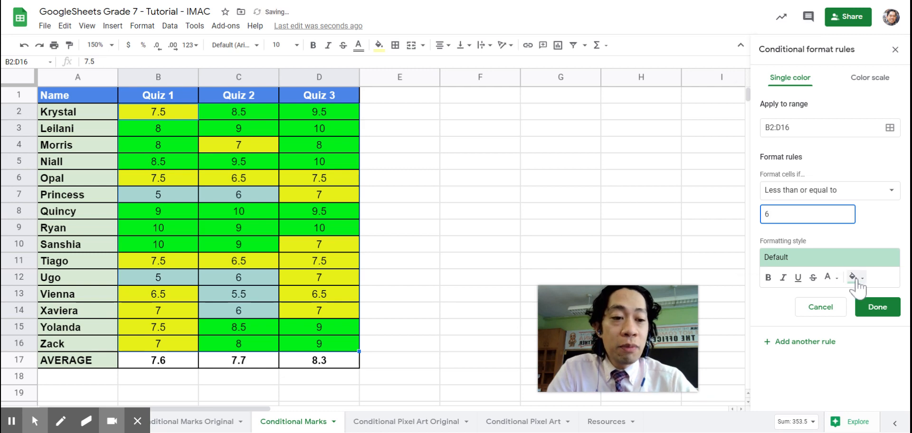
pyautogui.click(853, 277)
pyautogui.click(770, 125)
pyautogui.click(878, 307)
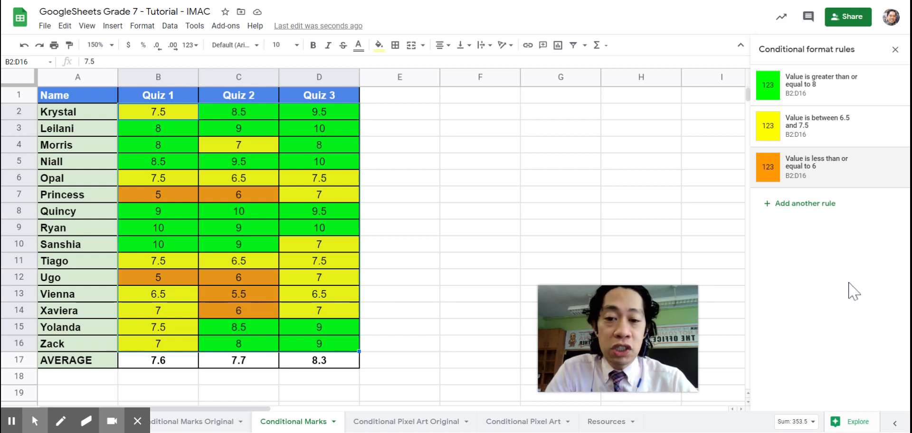
# Step: Change the Quiz 3 mark in cell D9 to 6 to test the color rules
pyautogui.click(330, 233)
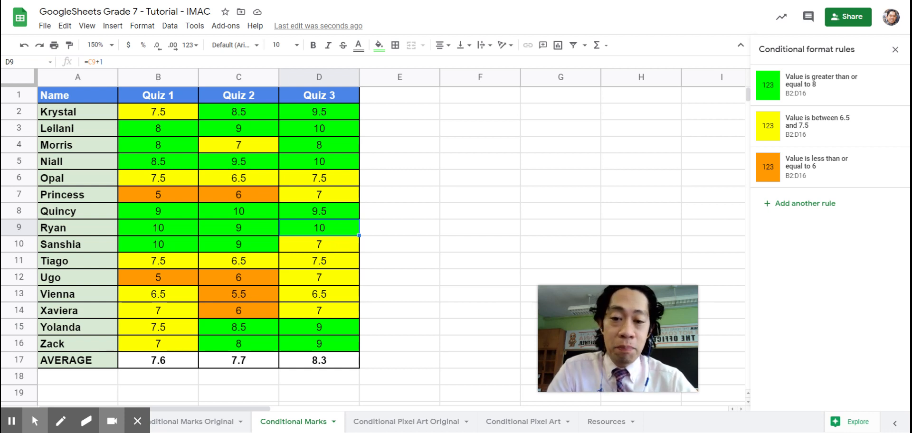
pyautogui.write('6')
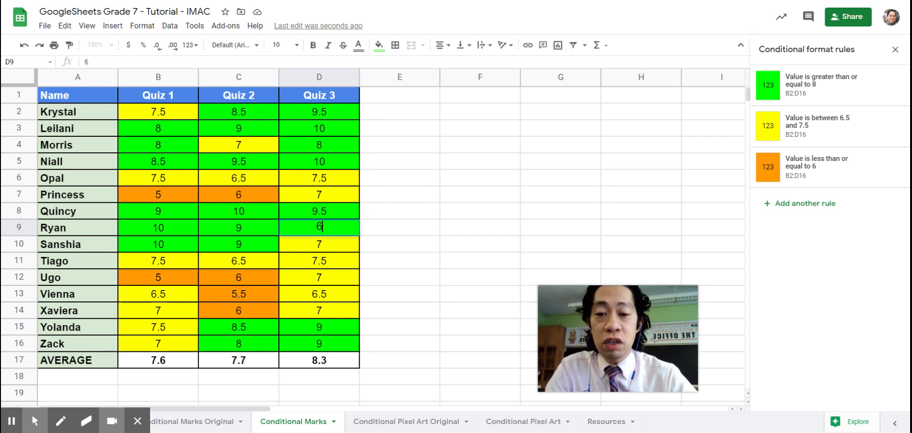
pyautogui.press('Return')
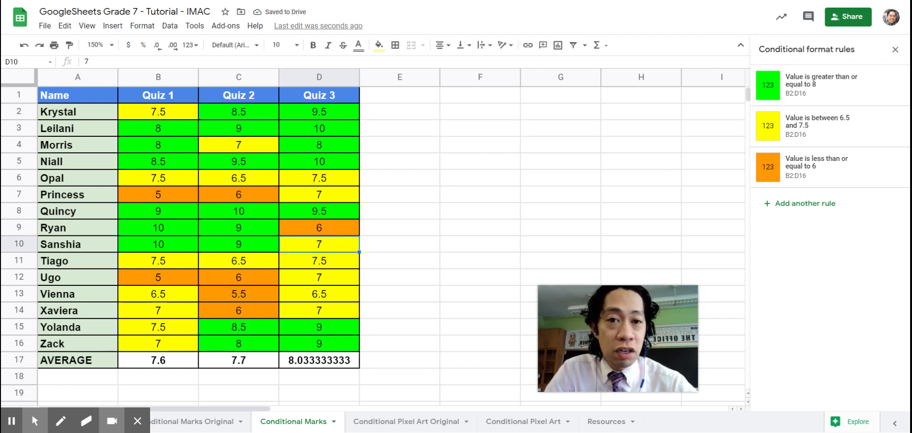
# Step: Set the Quiz 3 mark in cell D9 to 10
pyautogui.press('Up')
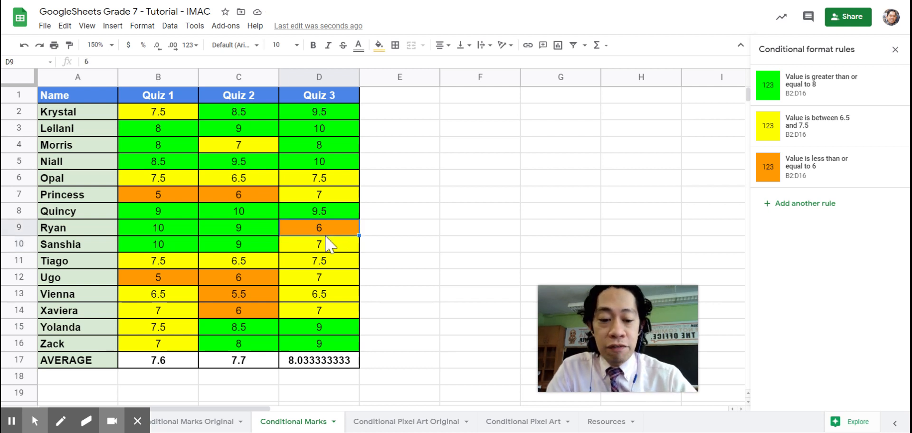
pyautogui.write('10')
pyautogui.press('Return')
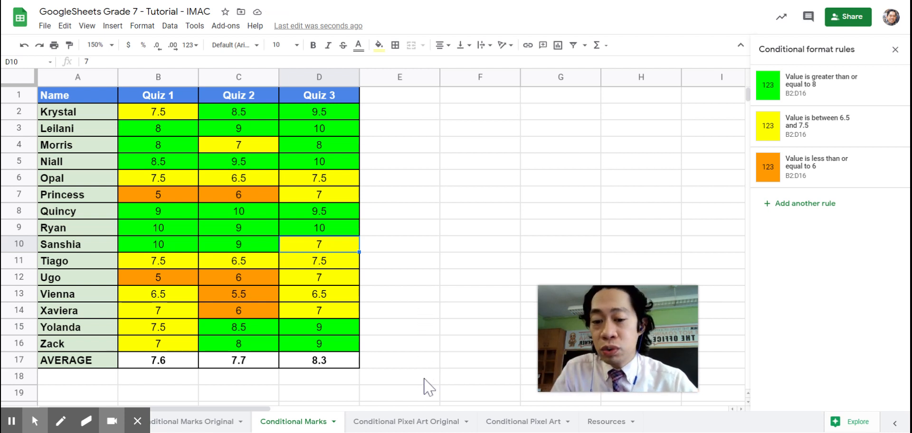
# Step: On the Conditional Pixel Art Original sheet, clear the answer to 47 + 94 and enter 141 again to test the pixel art
pyautogui.click(412, 421)
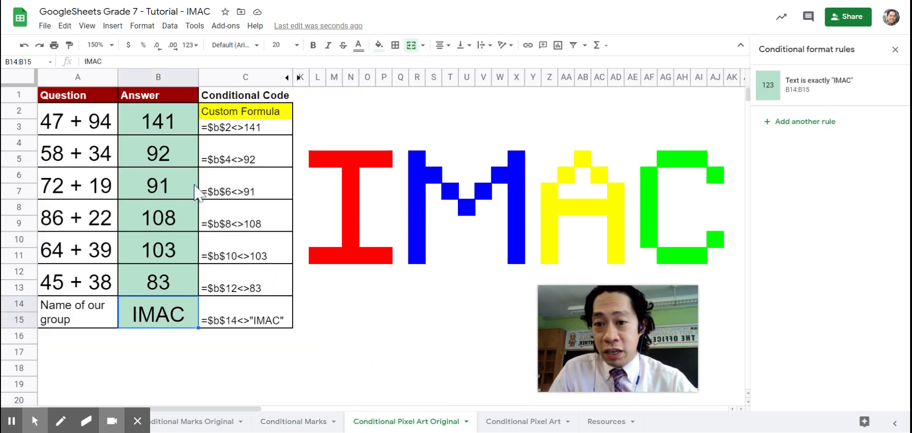
pyautogui.click(169, 129)
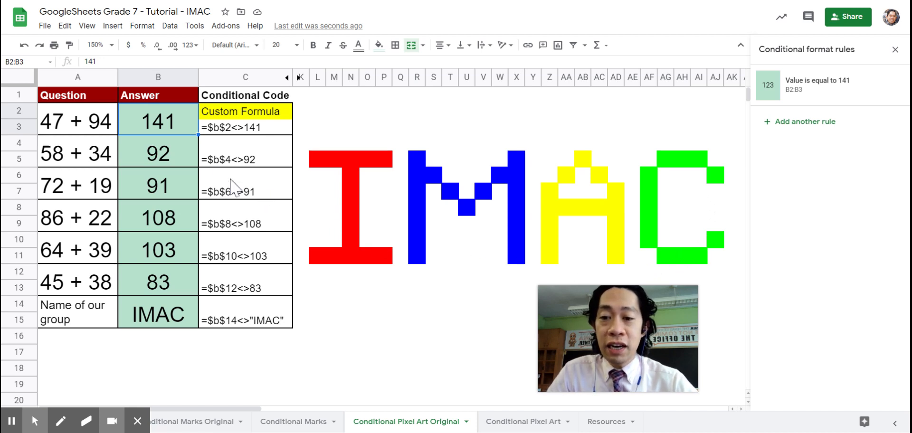
pyautogui.press('Delete')
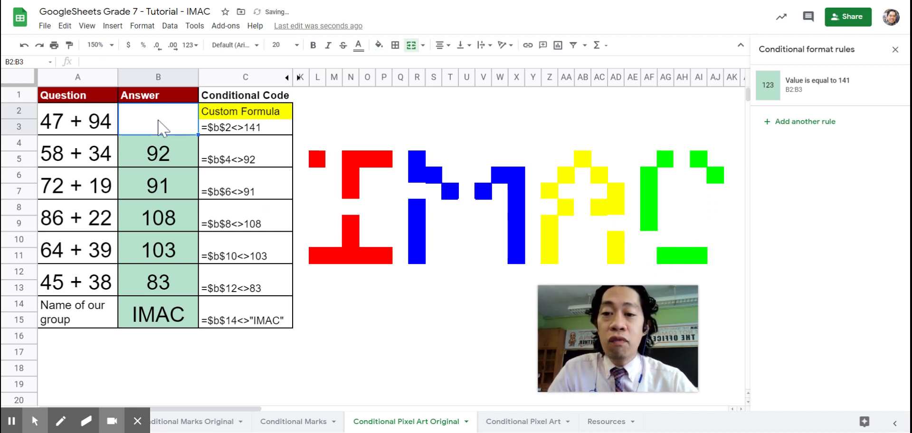
pyautogui.write('141')
pyautogui.hotkey('ctrl', 'Return')
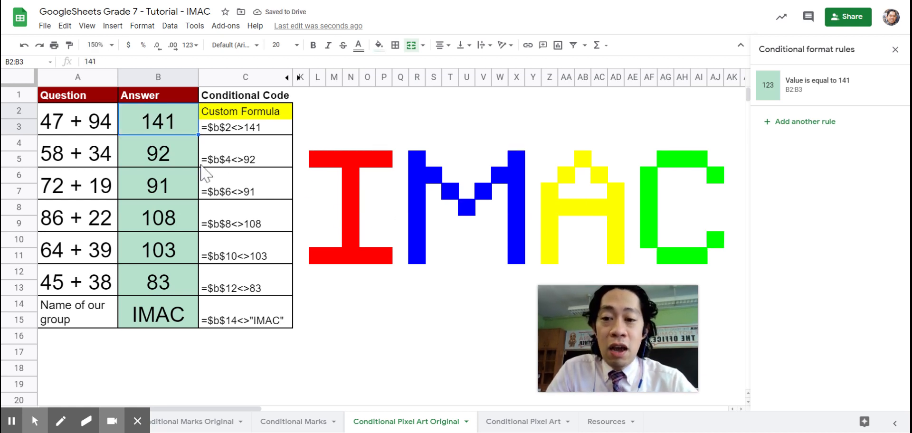
# Step: Clear all the answers in the Answer column, from the 47 + 94 question down to the group name
pyautogui.press('Delete')
pyautogui.press('Down')
pyautogui.press('Delete')
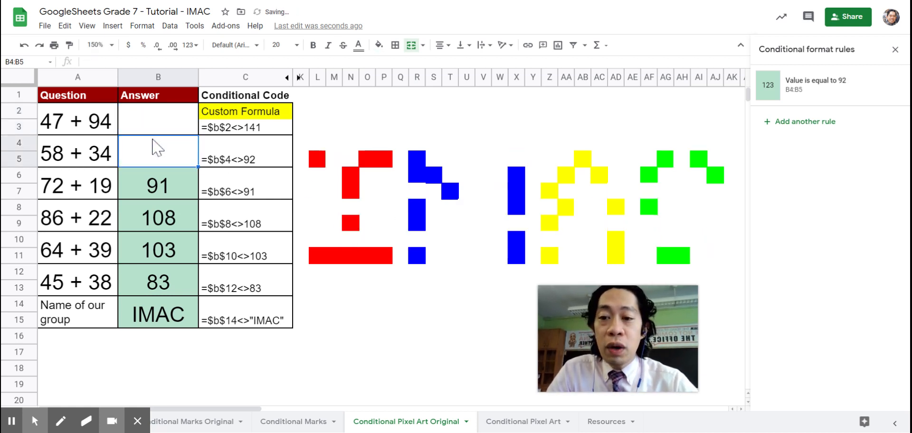
pyautogui.press('Down')
pyautogui.press('Delete')
pyautogui.press('Down')
pyautogui.press('Delete')
pyautogui.press('Down')
pyautogui.press('Delete')
pyautogui.press('Down')
pyautogui.press('Delete')
pyautogui.press('Down')
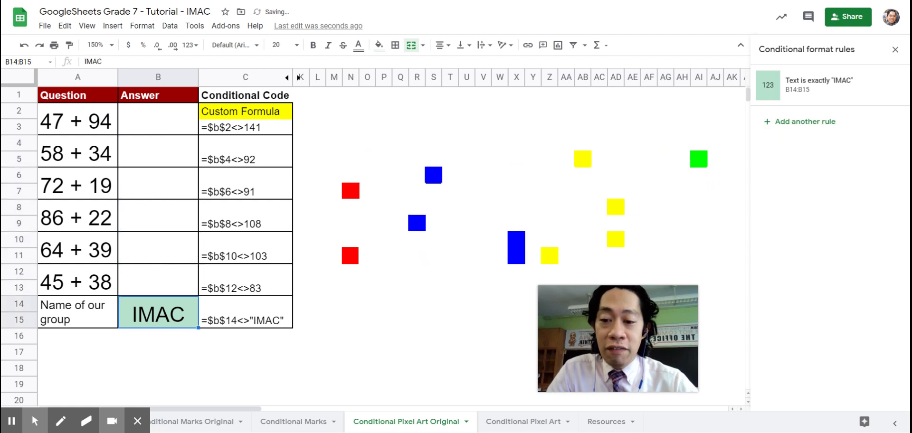
pyautogui.press('Delete')
pyautogui.press('Down')
# Step: On the Conditional Pixel Art sheet, start a new conditional format rule for pixel cells L5, R9, Z7, AF6 and AH5
pyautogui.click(522, 422)
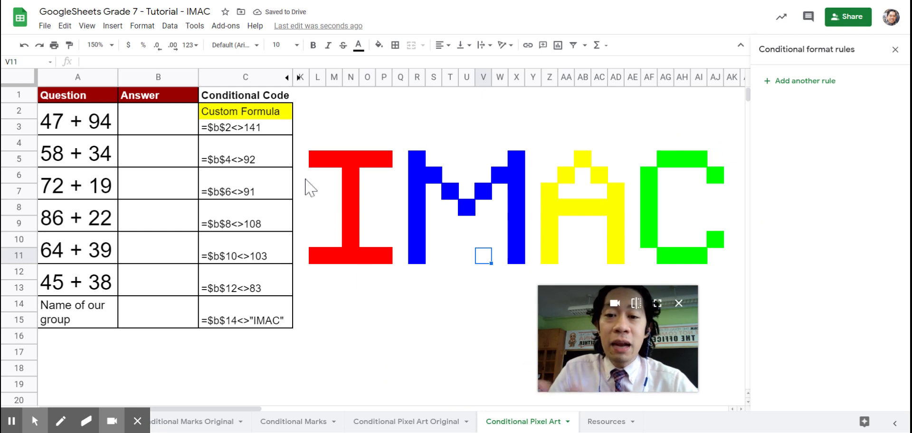
pyautogui.click(319, 160)
pyautogui.keyDown('ctrl'); pyautogui.click(420, 223); pyautogui.keyUp('ctrl')
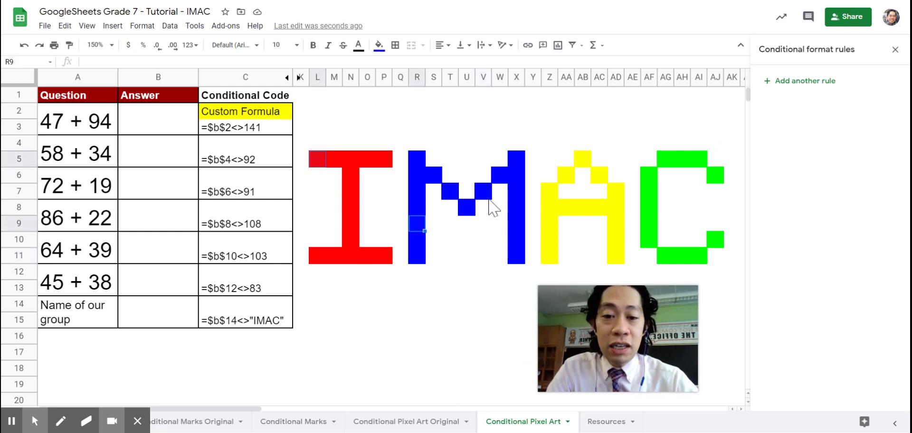
pyautogui.keyDown('ctrl'); pyautogui.click(552, 194); pyautogui.keyUp('ctrl')
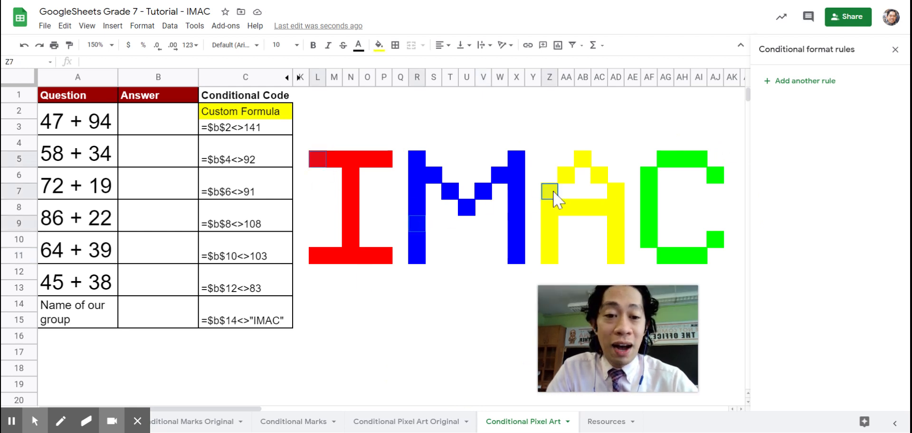
pyautogui.keyDown('ctrl'); pyautogui.click(649, 177); pyautogui.keyUp('ctrl')
pyautogui.keyDown('ctrl'); pyautogui.click(688, 161); pyautogui.keyUp('ctrl')
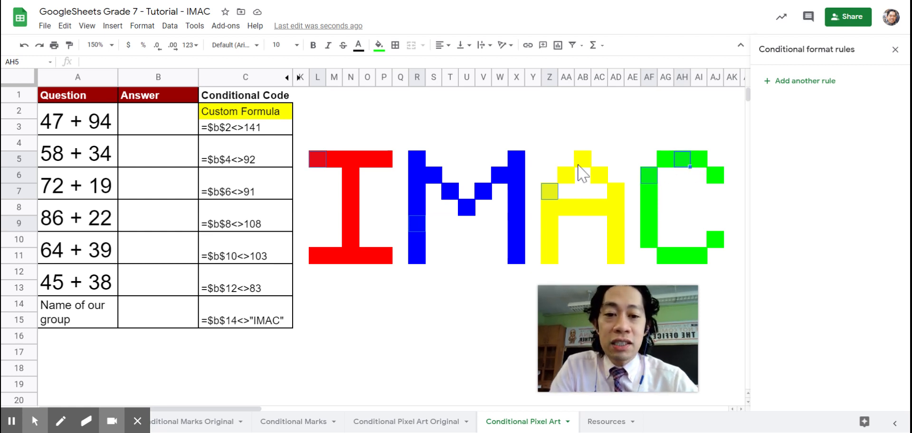
pyautogui.click(808, 89)
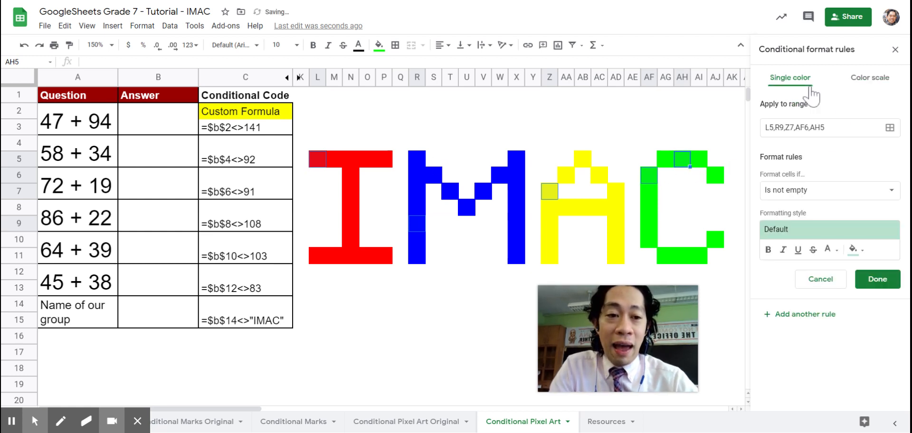
# Step: Set the rule's condition to the custom formula =$B$2<>141
pyautogui.click(841, 196)
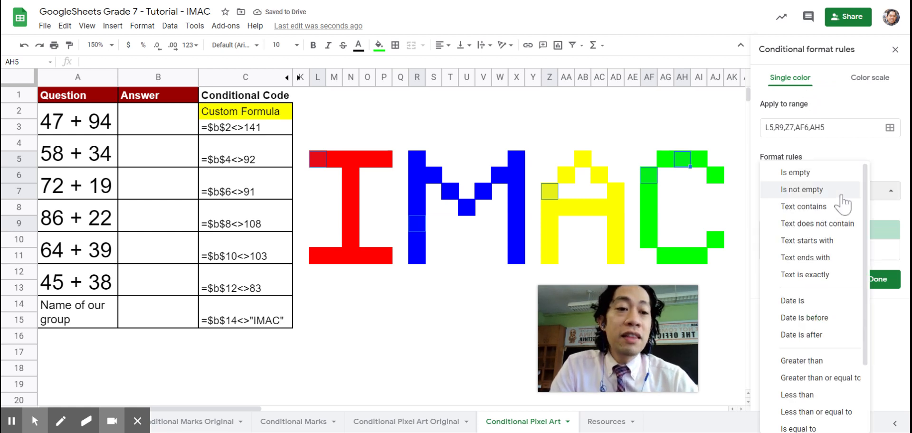
pyautogui.scroll(-3, 802, 304)
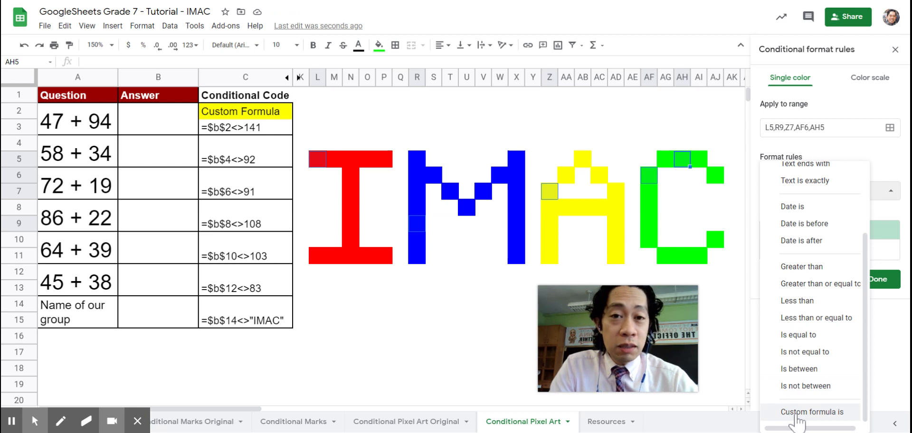
pyautogui.click(792, 412)
pyautogui.click(803, 214)
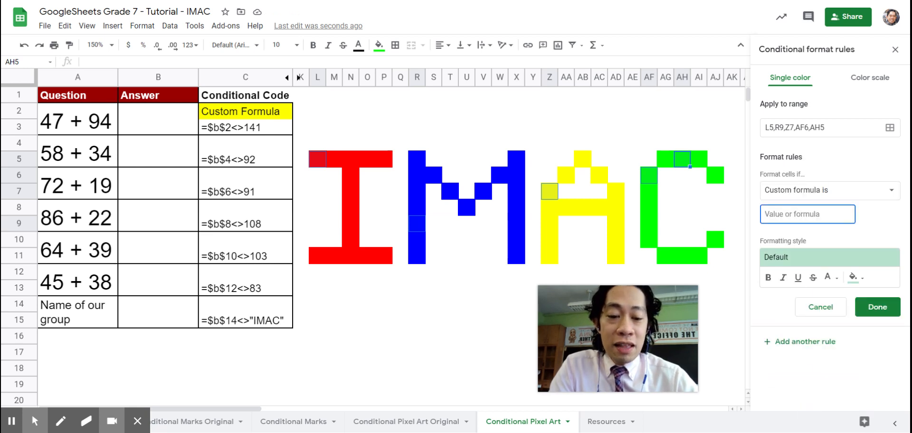
pyautogui.write('=')
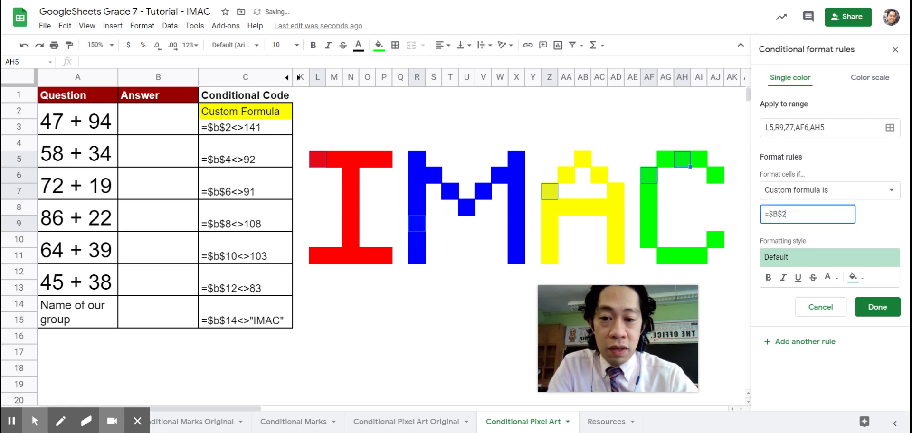
pyautogui.write('>141')
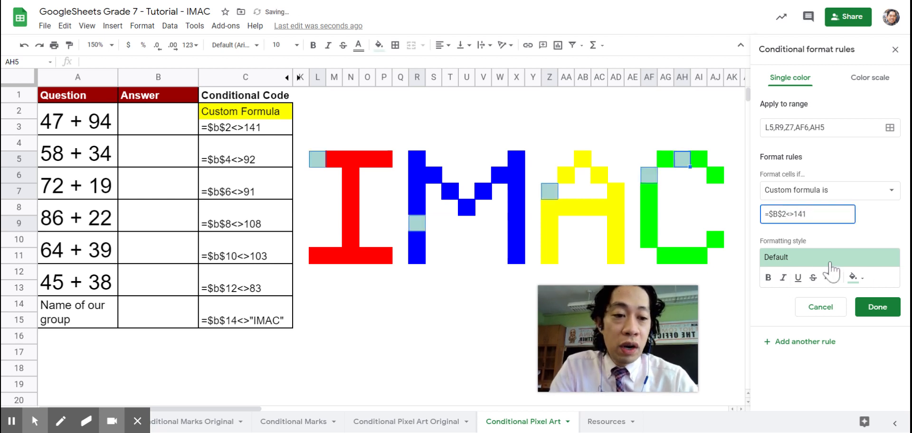
# Step: Give the =$B$2<>141 rule a white fill color, save it and deselect the pixel cells
pyautogui.click(853, 277)
pyautogui.click(854, 113)
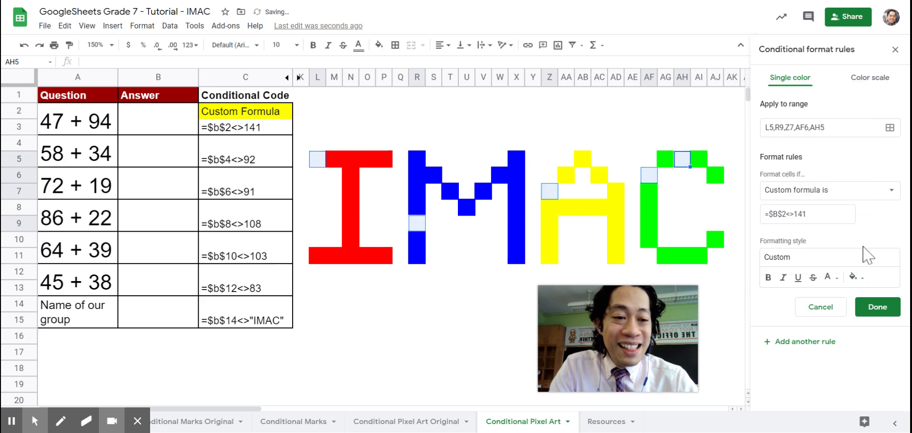
pyautogui.click(878, 307)
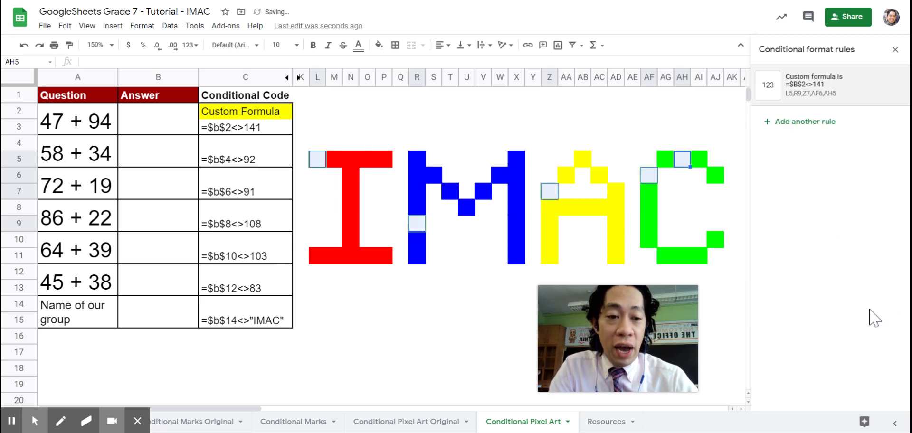
pyautogui.click(387, 321)
# Step: Test the rule by entering 141 as the answer to 47 + 94, and clear that answer again
pyautogui.click(162, 124)
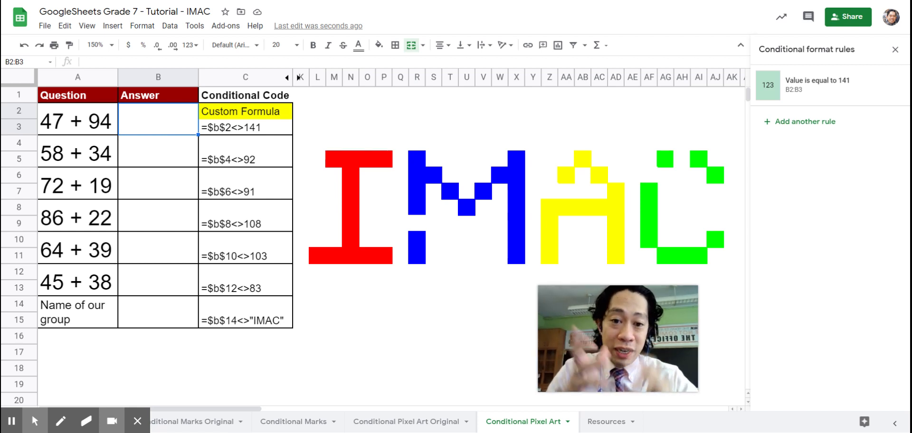
pyautogui.write('141')
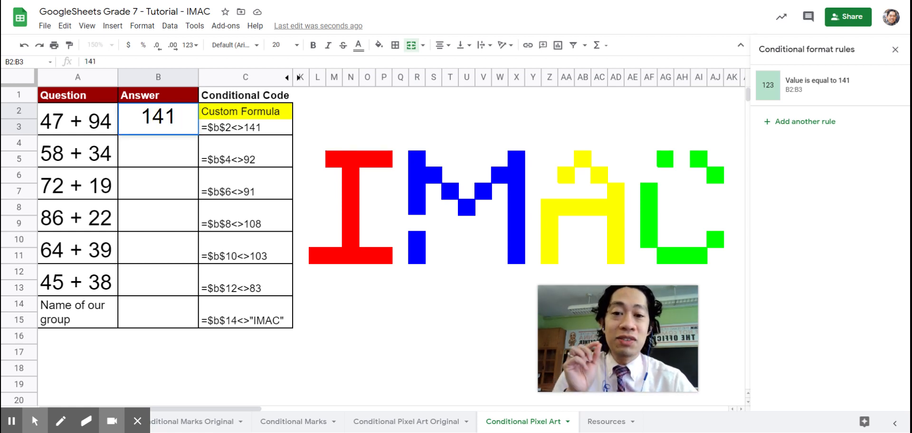
pyautogui.press('Return')
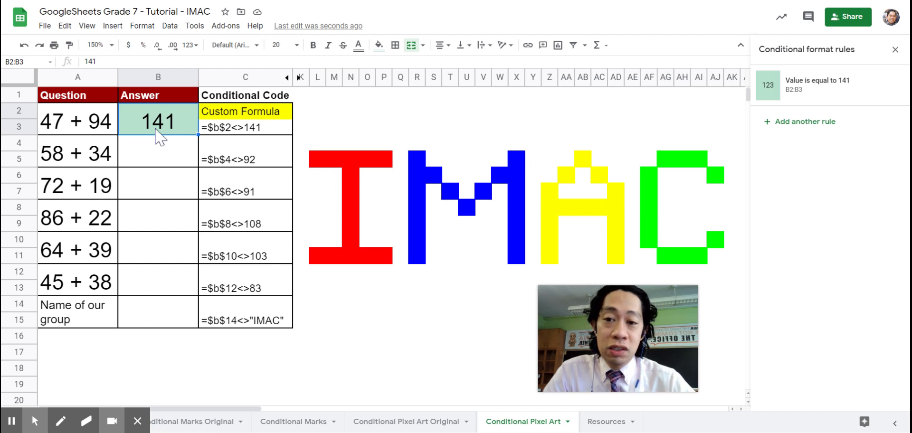
pyautogui.click(163, 163)
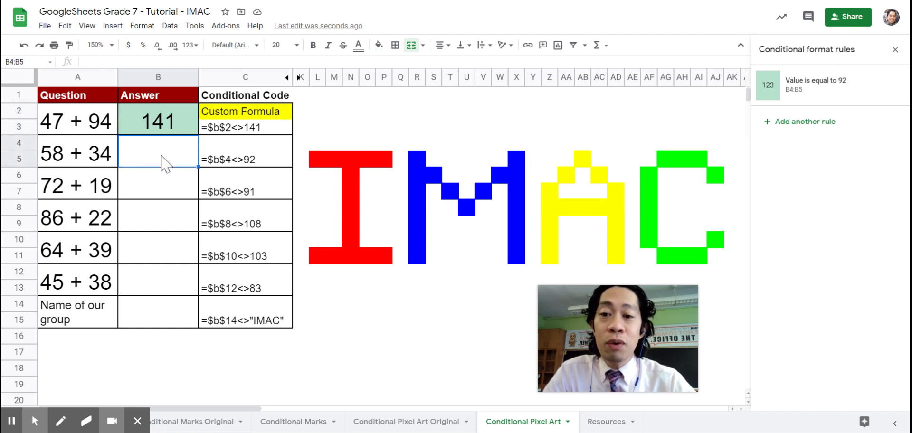
pyautogui.click(187, 124)
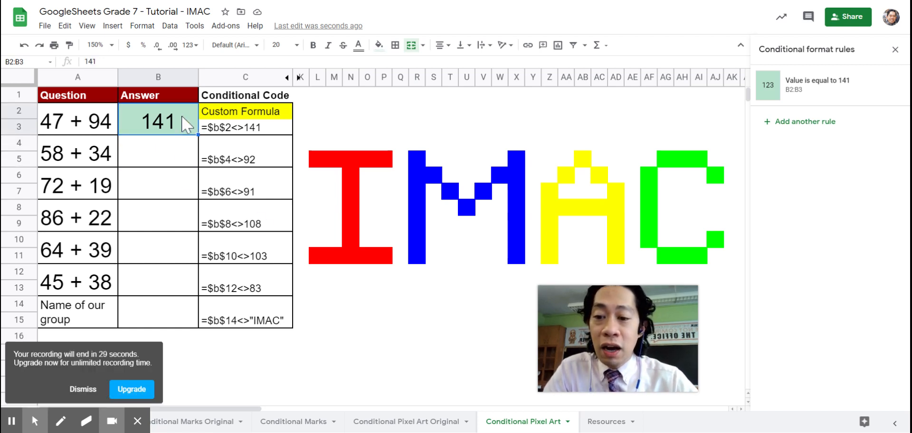
pyautogui.press('Delete')
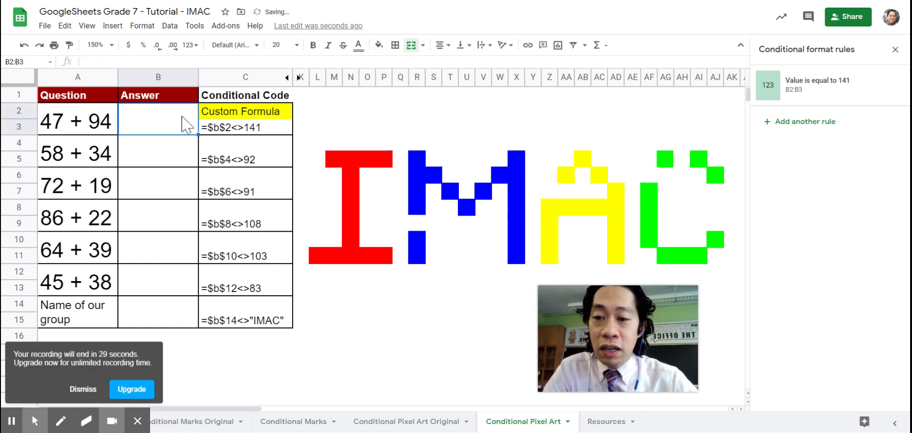
# Step: Start a new conditional format rule for pixel cells M5, R10, Z8 and AF7
pyautogui.click(334, 159)
pyautogui.keyDown('ctrl'); pyautogui.click(417, 239); pyautogui.keyUp('ctrl')
pyautogui.keyDown('ctrl'); pyautogui.click(549, 208); pyautogui.keyUp('ctrl')
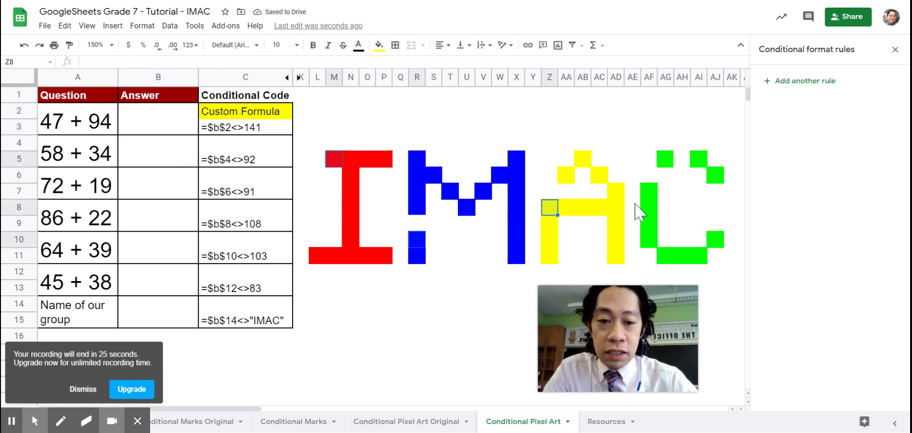
pyautogui.keyDown('ctrl'); pyautogui.click(650, 191); pyautogui.keyUp('ctrl')
pyautogui.click(802, 82)
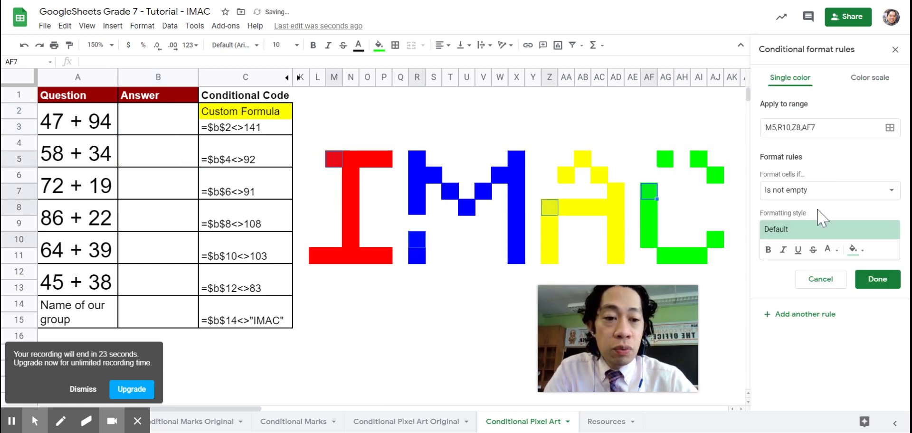
# Step: Set the new rule's condition to the custom formula =$B$4<>92
pyautogui.click(822, 191)
pyautogui.scroll(-3, 817, 299)
pyautogui.click(818, 412)
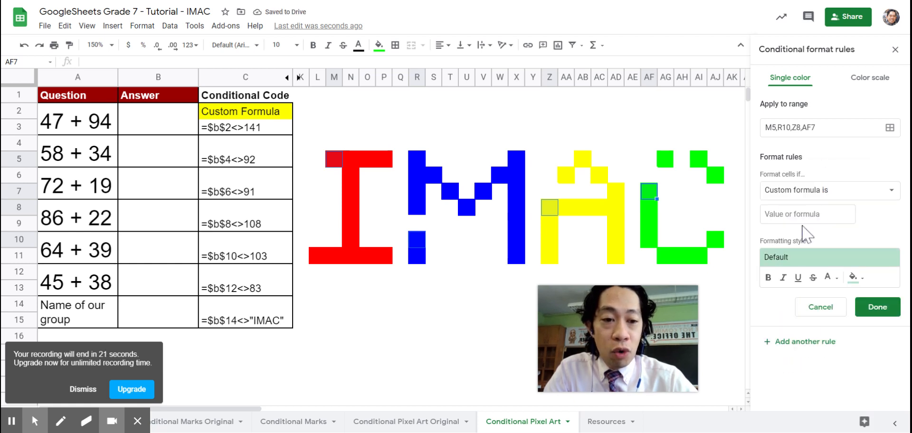
pyautogui.click(806, 213)
pyautogui.write('=$B$4<>92')
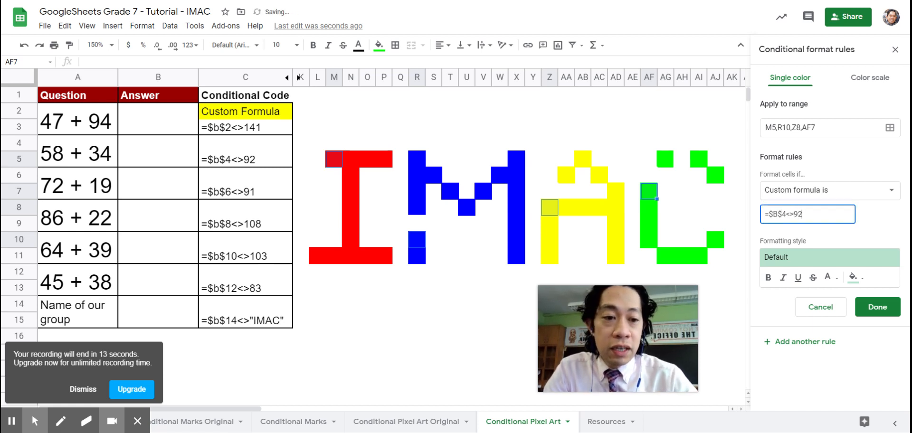
# Step: Give the =$B$4<>92 rule a white fill color and save it
pyautogui.click(853, 277)
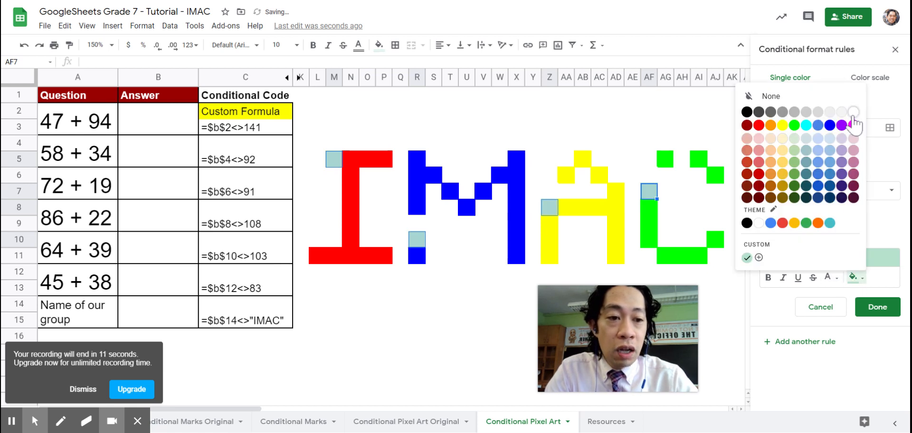
pyautogui.click(831, 142)
pyautogui.click(878, 306)
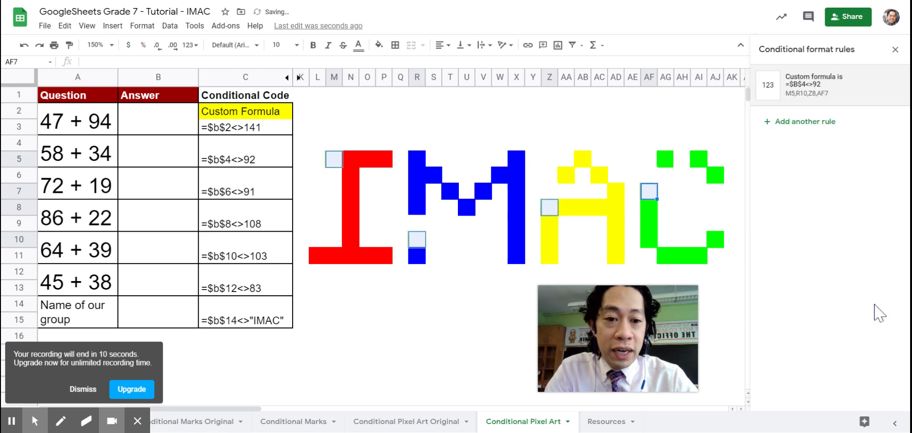
# Step: Enter 92 as the answer to 58 + 34 to test the second pixel rule
pyautogui.click(154, 152)
pyautogui.write('92')
pyautogui.press('Return')
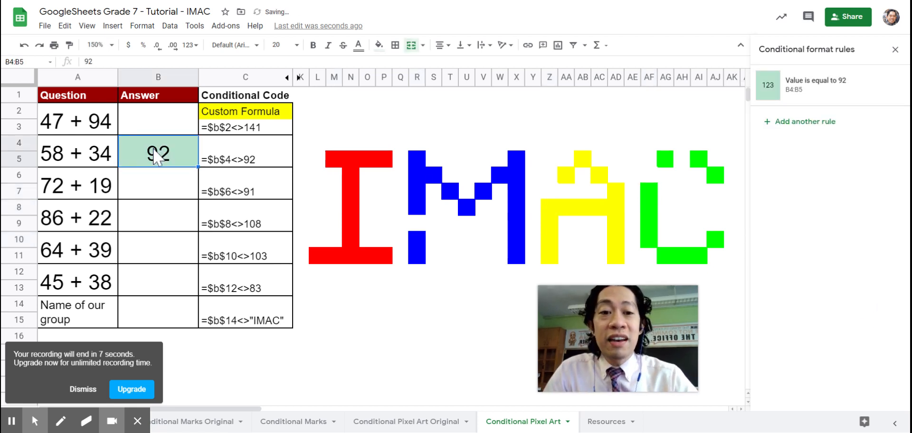